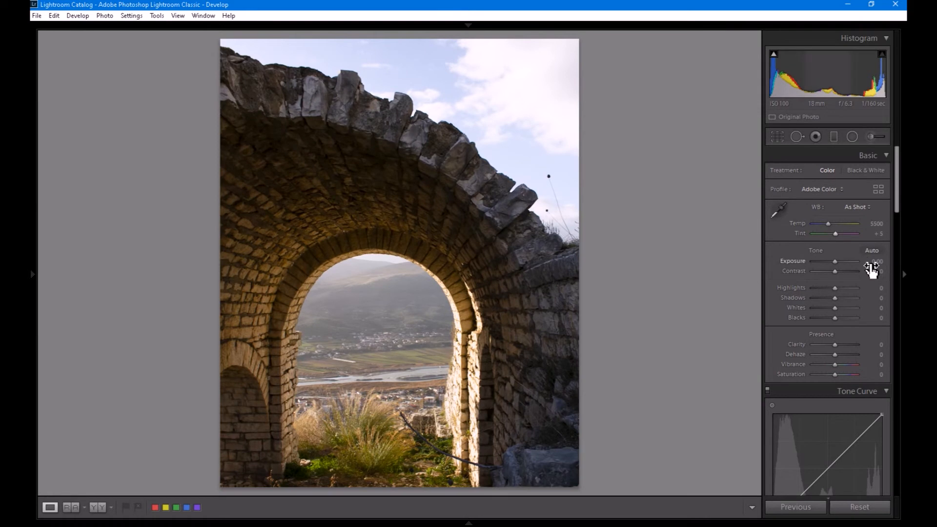
- Set the photo's Exposure to +0.95 and Contrast to -80
left_click(874, 263)
type("0.95")
key("Return")
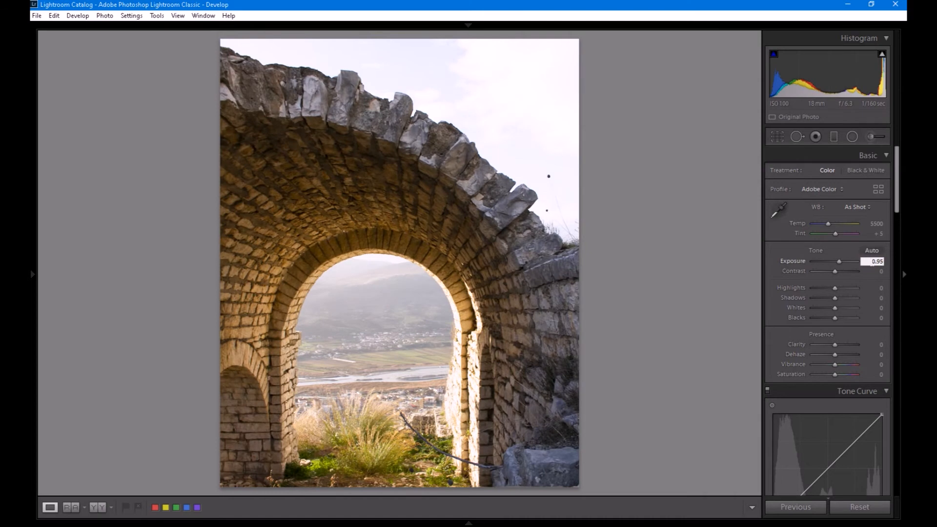
left_click(873, 271)
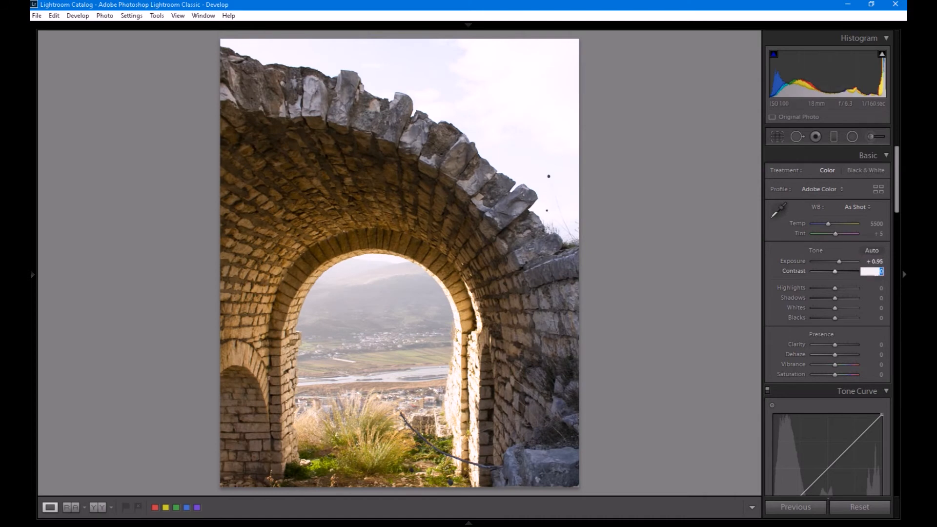
type("-80")
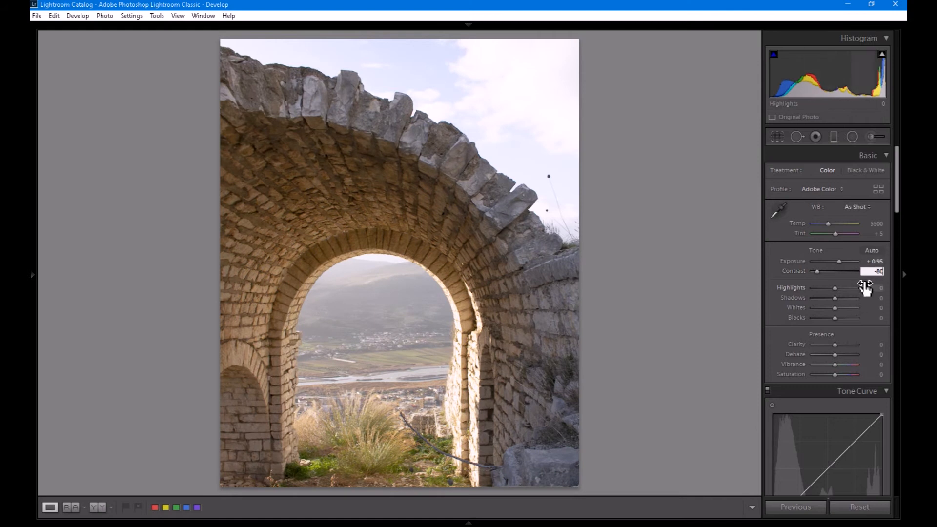
- Lower the Highlights to -100 and raise the Shadows to +60
left_click_drag(832, 289, 755, 284)
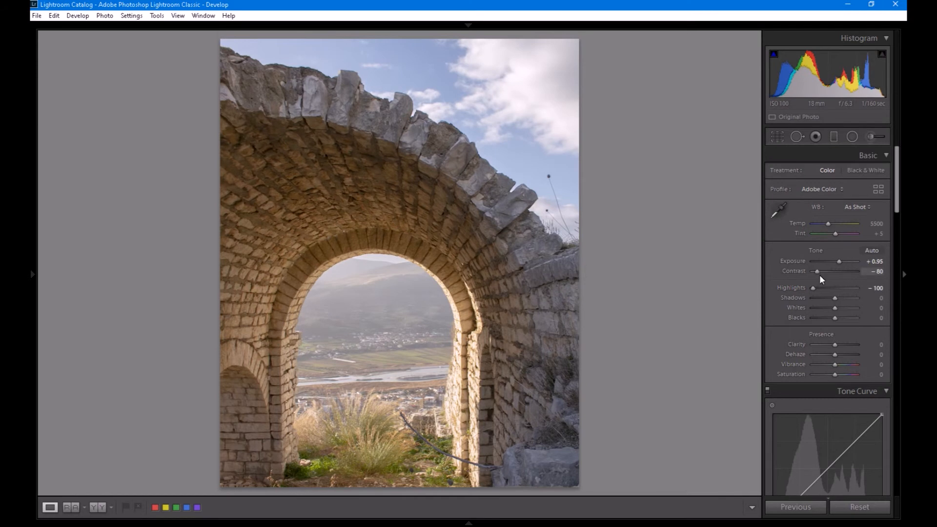
left_click_drag(809, 286, 844, 287)
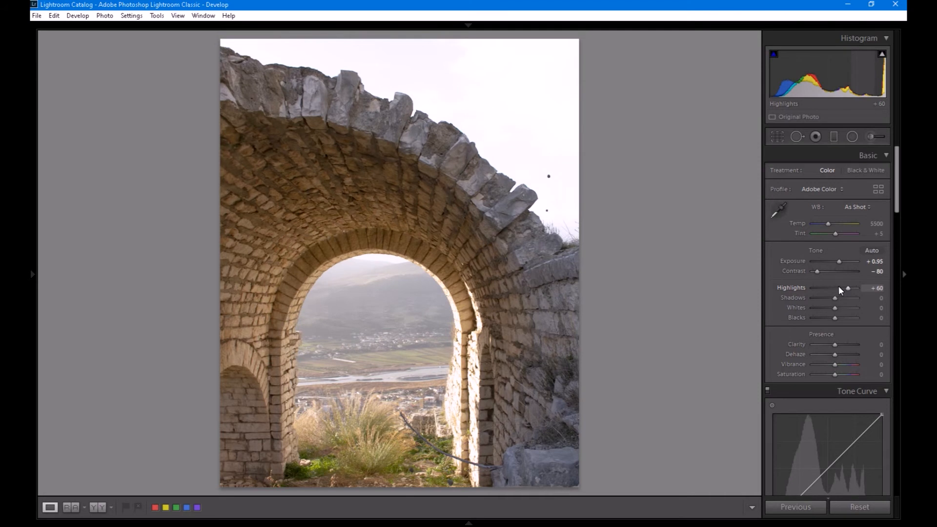
left_click_drag(831, 296, 822, 300)
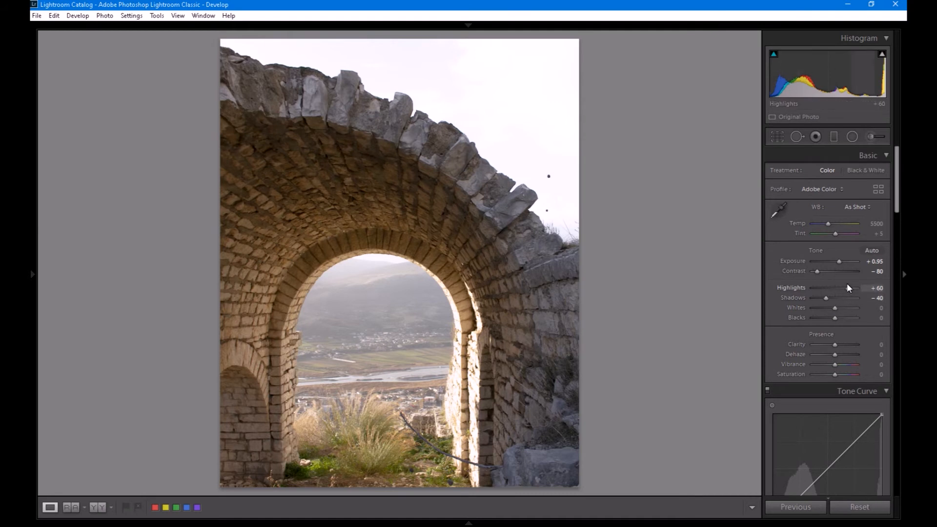
left_click_drag(845, 287, 821, 308)
- Set the Whites to -40 and the Blacks to -30
left_click(880, 308)
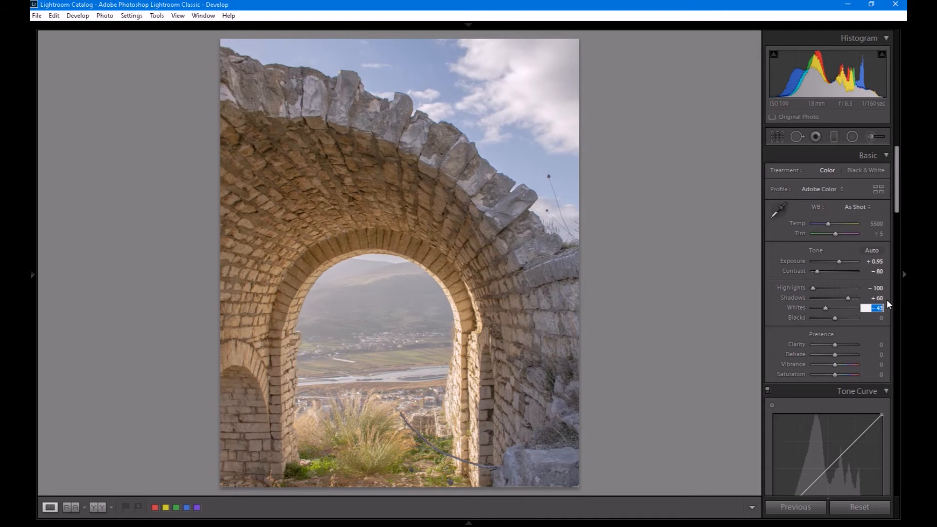
type("-40")
key("Tab")
type("-")
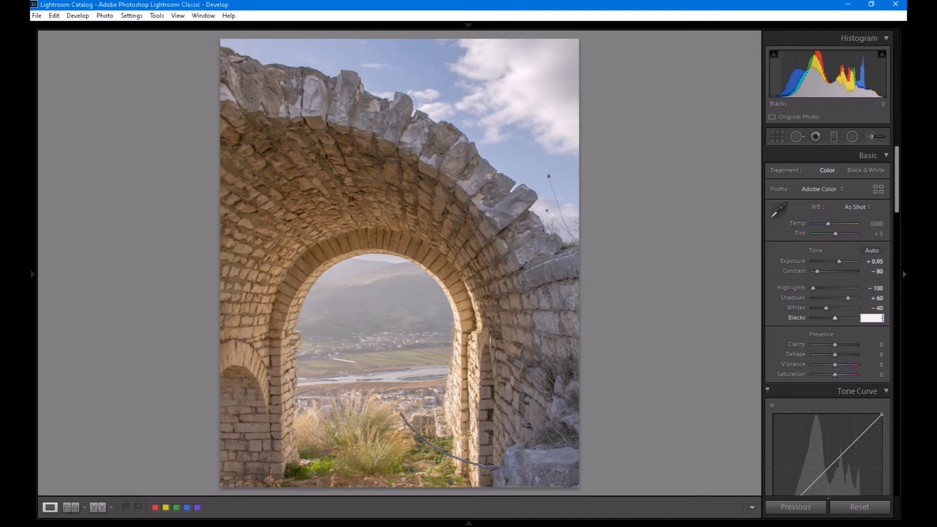
type("30")
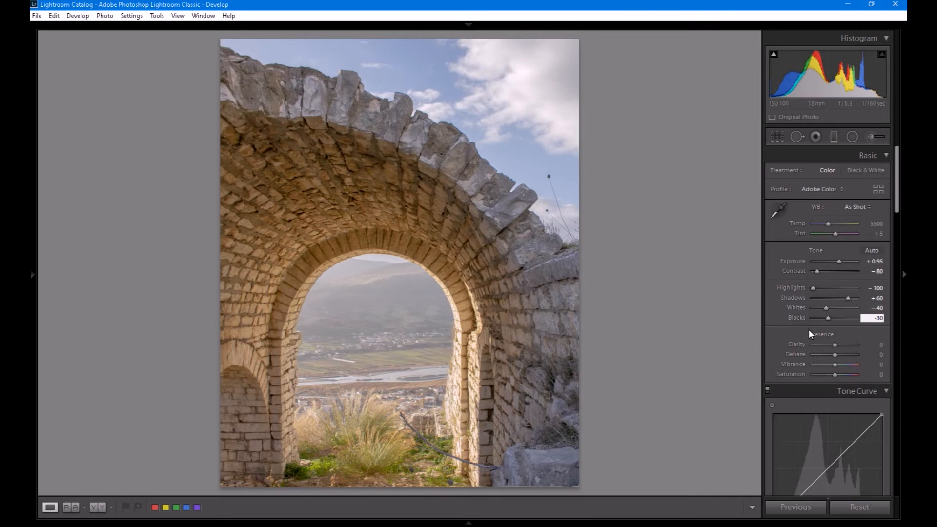
- Set Clarity to +5 and Dehaze to +30
left_click(876, 346)
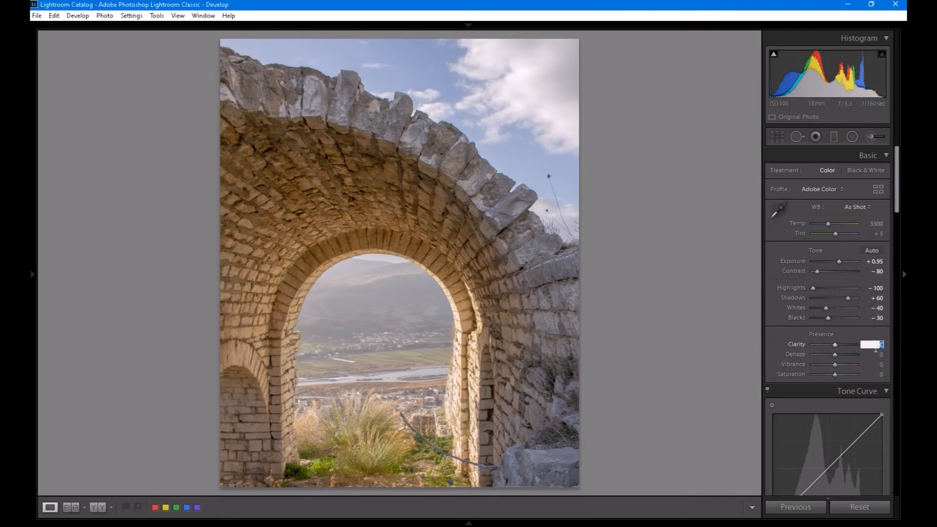
type("5")
left_click(876, 354)
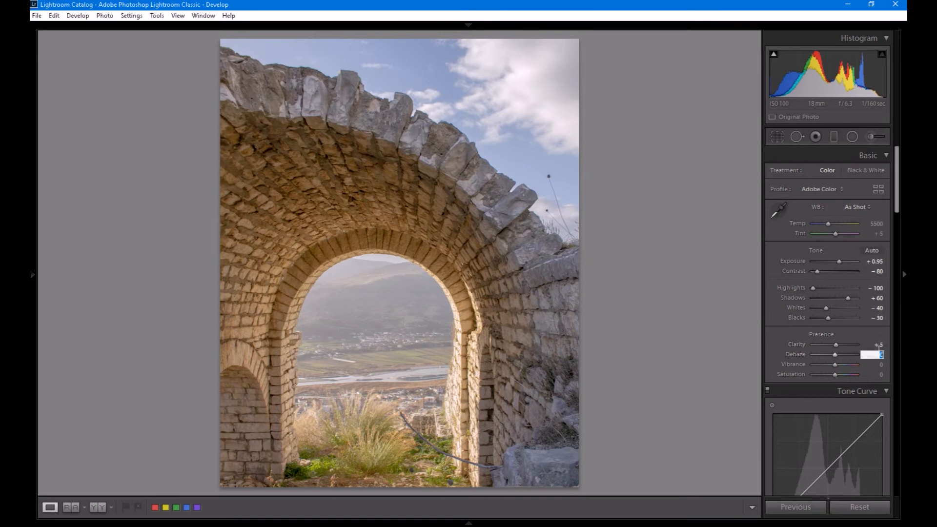
type("30")
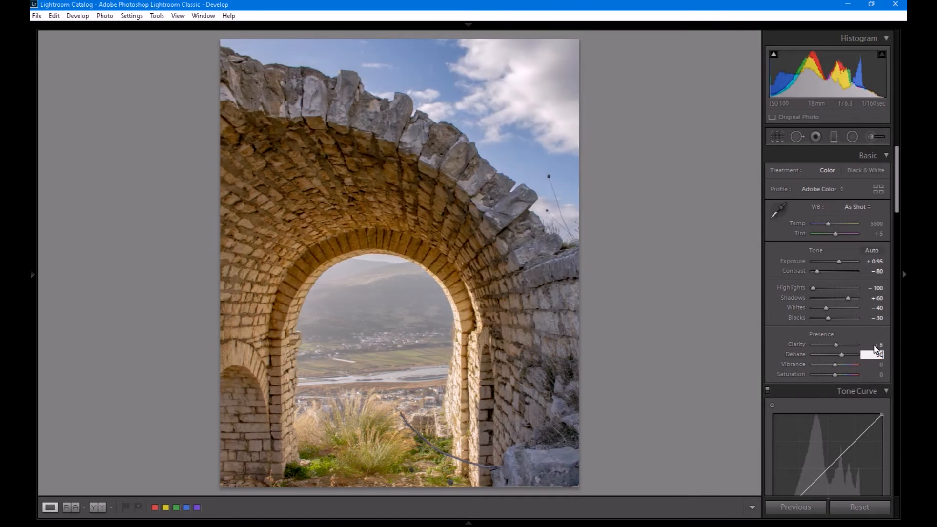
- Set Vibrance to +15 and overall Saturation to -15
left_click(879, 364)
type("15")
key("Return")
left_click(876, 374)
type("-15")
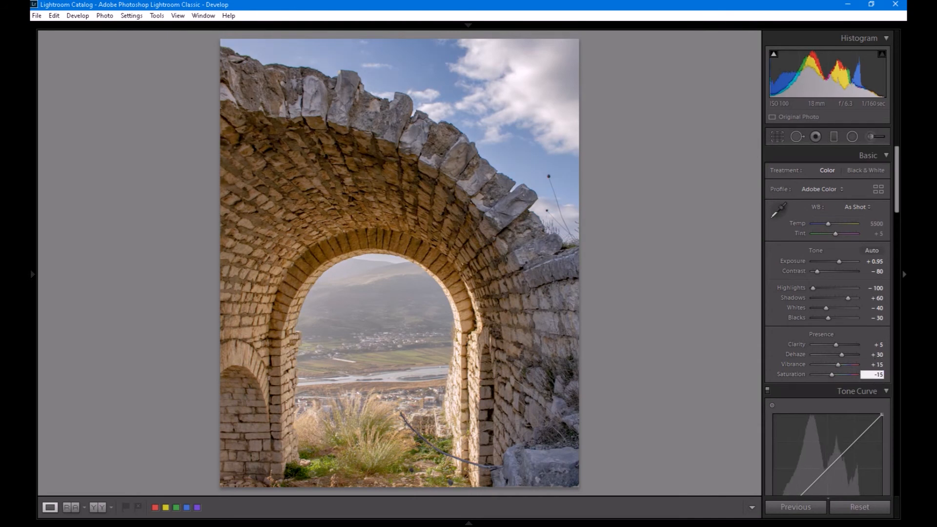
- Shape the RGB tone curve by lifting the black point and adding points in the shadows, midtones and highlights
scroll(896, 202, "down", 5)
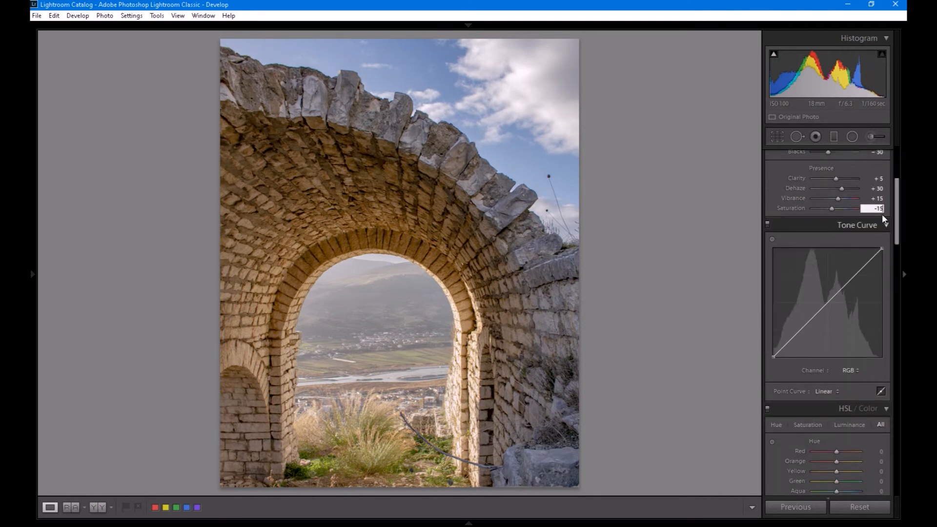
left_click(800, 330)
left_click_drag(772, 357, 767, 345)
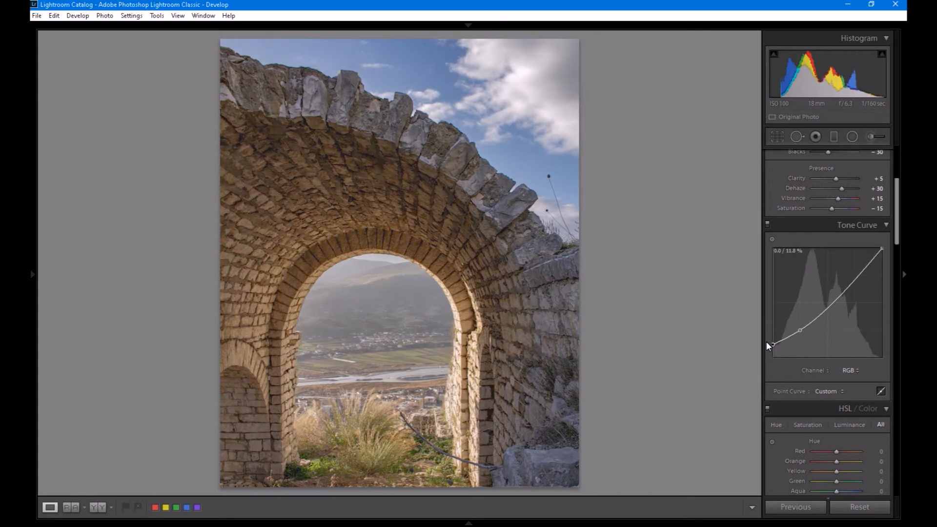
left_click_drag(766, 341, 795, 327)
left_click(825, 303)
left_click_drag(823, 299, 824, 297)
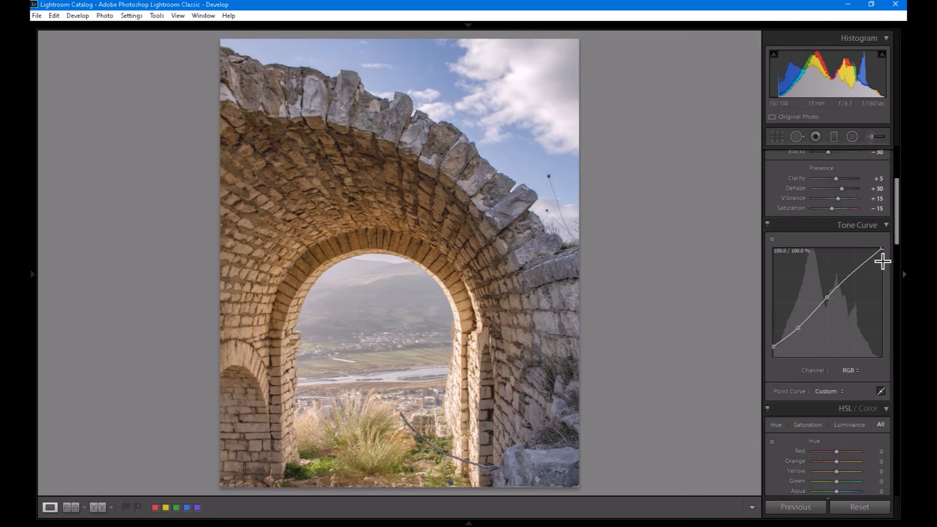
left_click_drag(856, 272, 852, 267)
- Shift the HSL hue of Aqua to +10 and Blue to -27
scroll(871, 449, "down", 5)
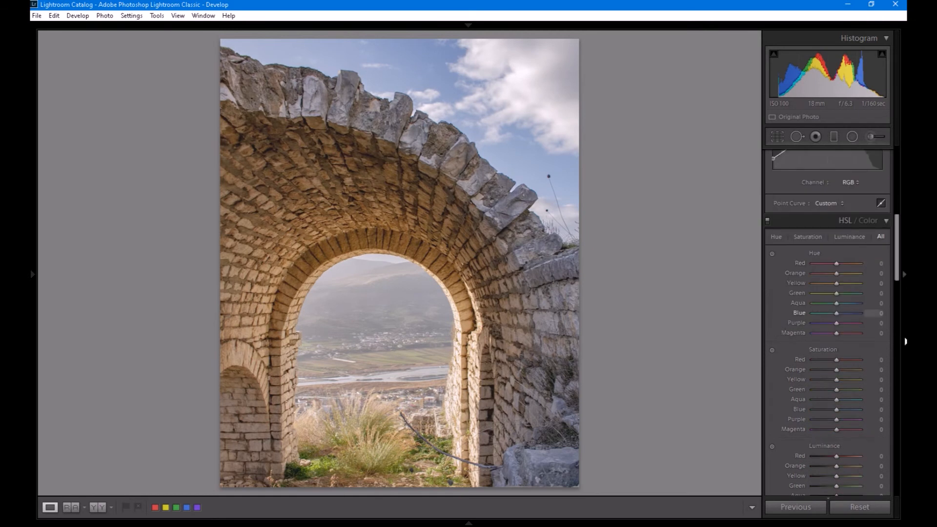
left_click(878, 303)
type("10")
key("Tab")
type("-27")
key("Return")
- Set the HSL saturation to -20 for Red, +25 for Orange, -15 for Yellow and -60 for Green
left_click_drag(834, 359, 830, 358)
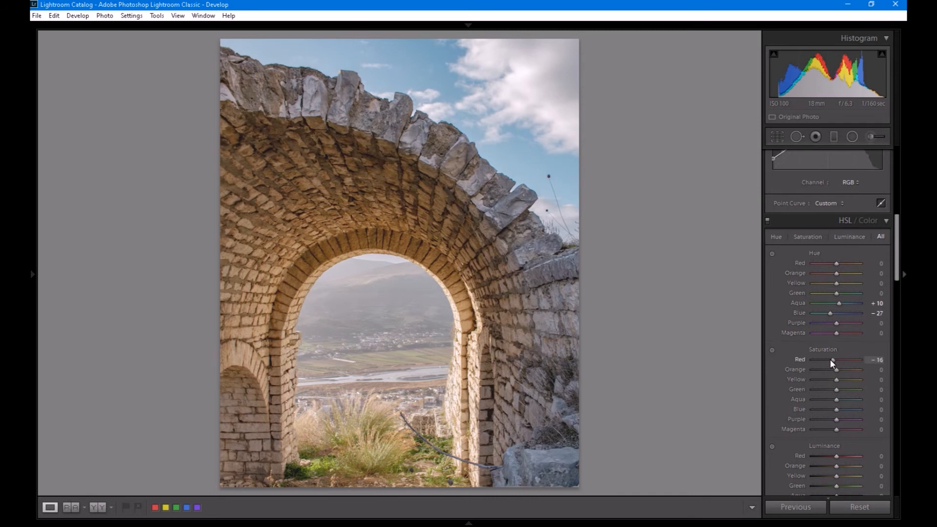
left_click(874, 360)
type("-20")
key("Tab")
type("25")
key("Tab")
type("-15")
key("Tab")
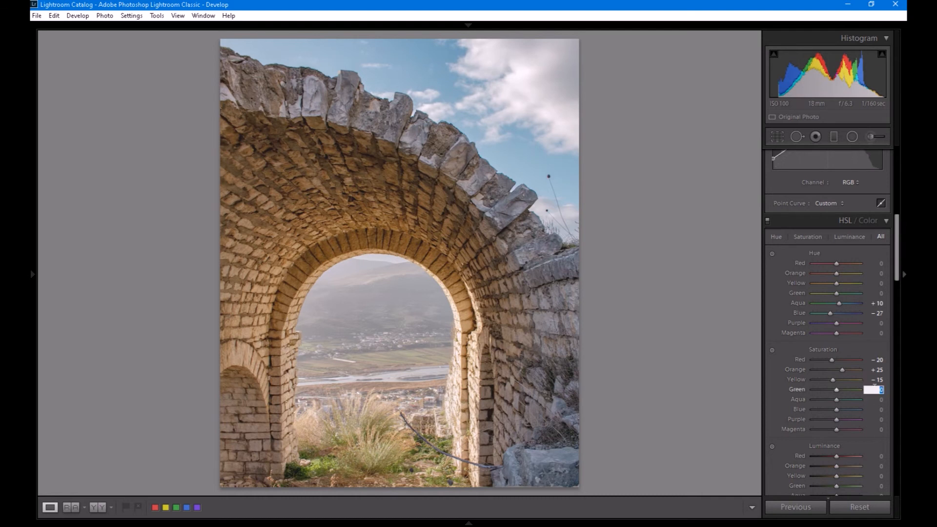
type("-60")
key("Tab")
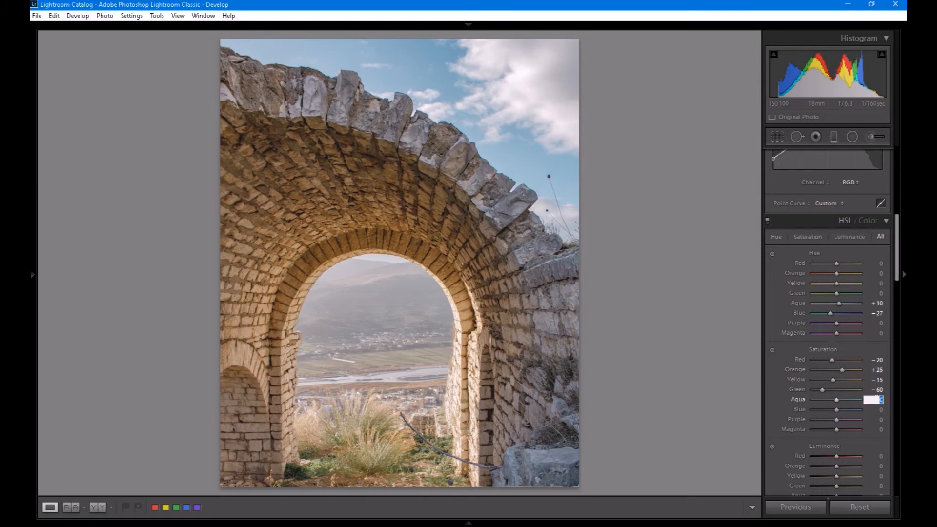
- Set the HSL saturation to +38 for Blue and -100 for Aqua, Purple and Magenta
left_click_drag(833, 397, 750, 405)
left_click_drag(832, 407, 836, 408)
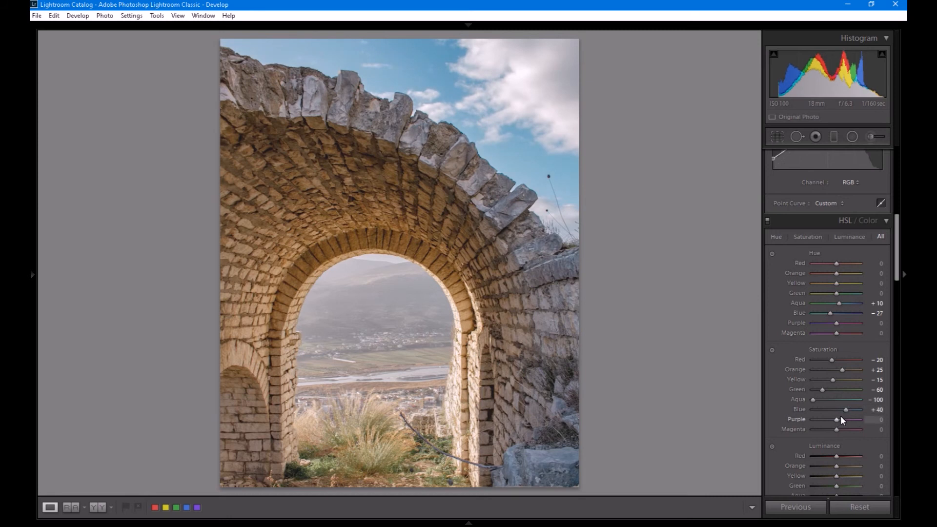
left_click_drag(833, 415, 838, 415)
left_click(875, 410)
type("38")
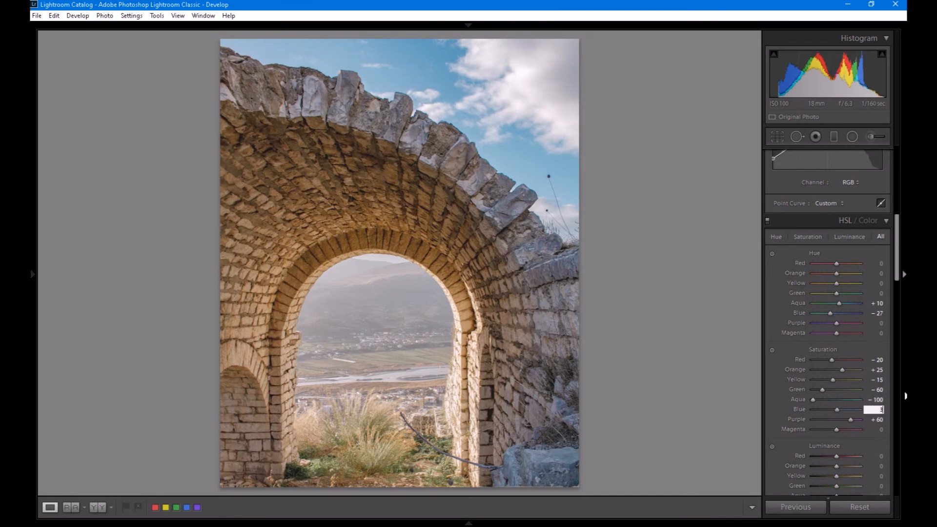
left_click_drag(847, 413, 774, 420)
left_click_drag(832, 426, 771, 426)
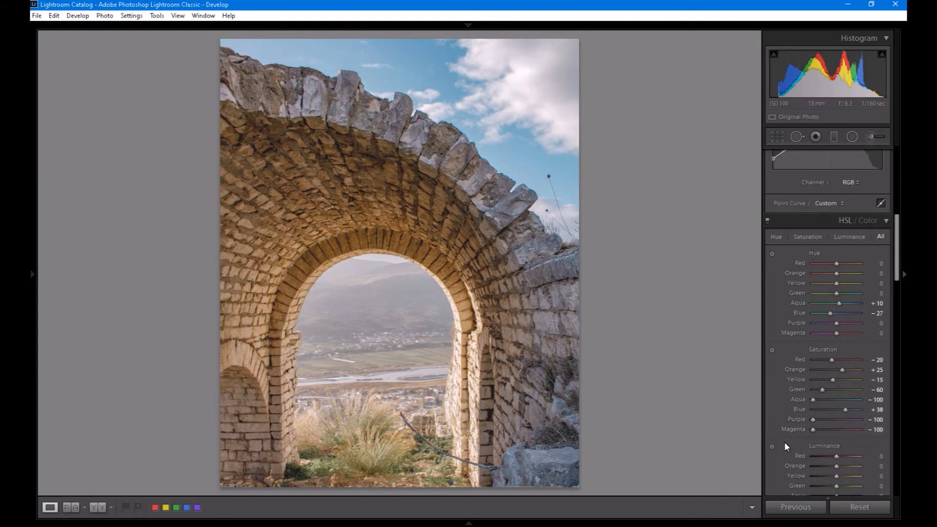
- Lower the HSL luminance of Red to -20 and Yellow to -51
scroll(782, 441, "down", 2)
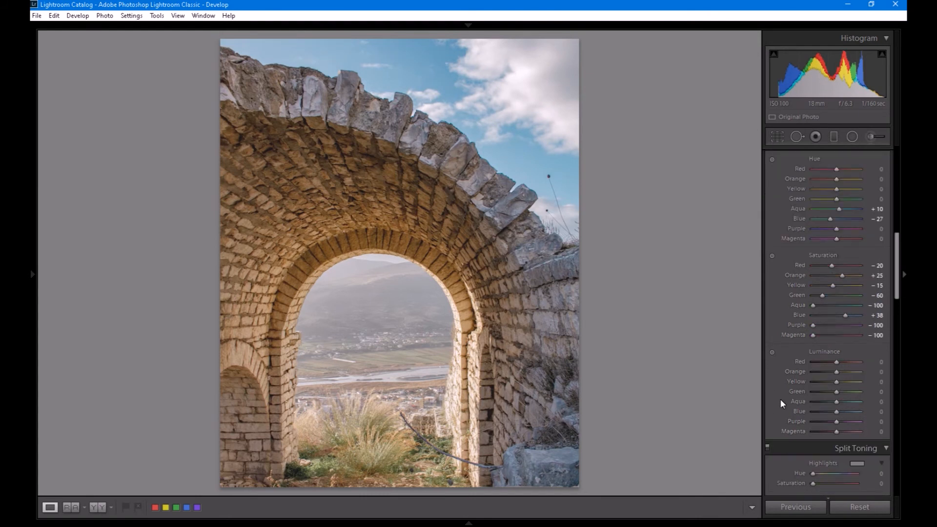
left_click(881, 362)
type("-20")
key("Return")
left_click_drag(833, 379, 822, 391)
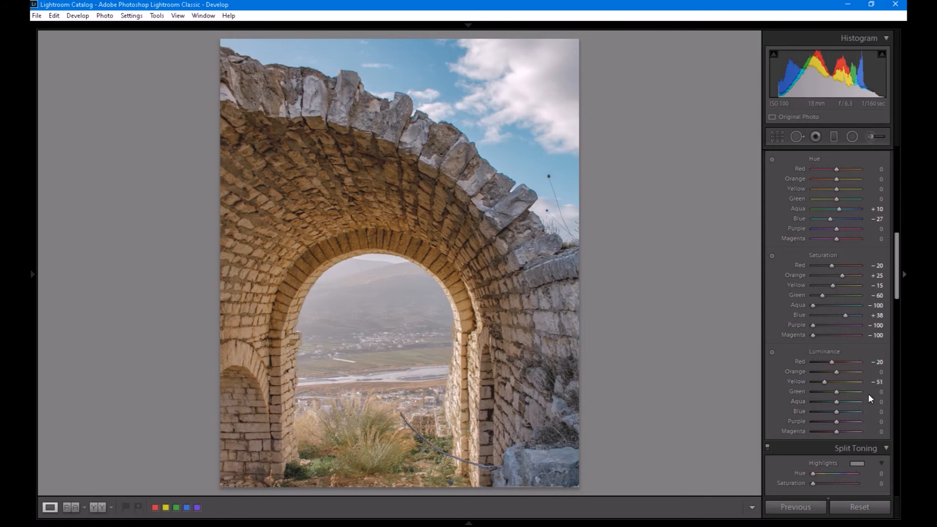
- Set the HSL luminance to -50 for Green, +84 for Aqua, +14 for Blue, +61 for Purple and +59 for Magenta
left_click_drag(878, 391, 853, 392)
left_click_drag(876, 403, 904, 403)
left_click_drag(873, 412, 881, 411)
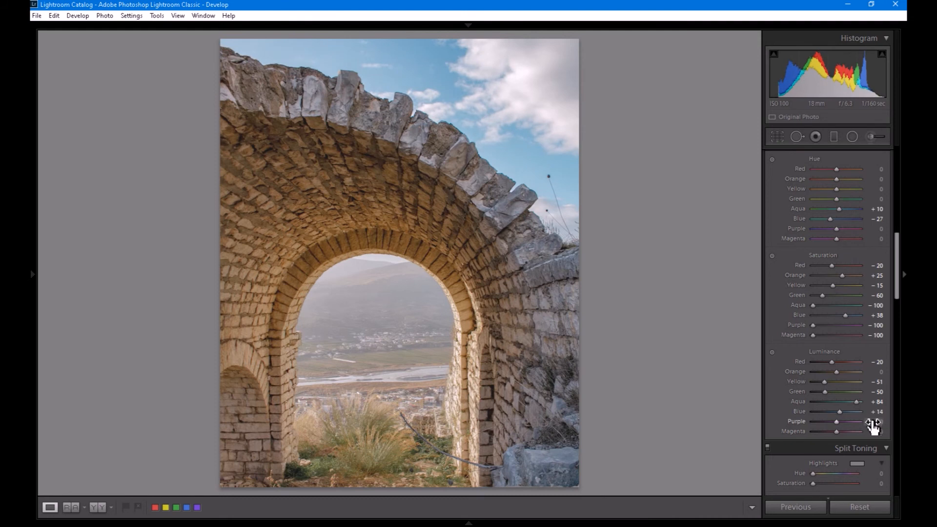
mouse_move(876, 421)
left_mouse_down()
mouse_move(903, 421)
mouse_move(888, 431)
left_mouse_up()
- Tone the highlights in Split Toning with hue 50 and saturation 20
scroll(771, 459, "down", 3)
left_click(881, 379)
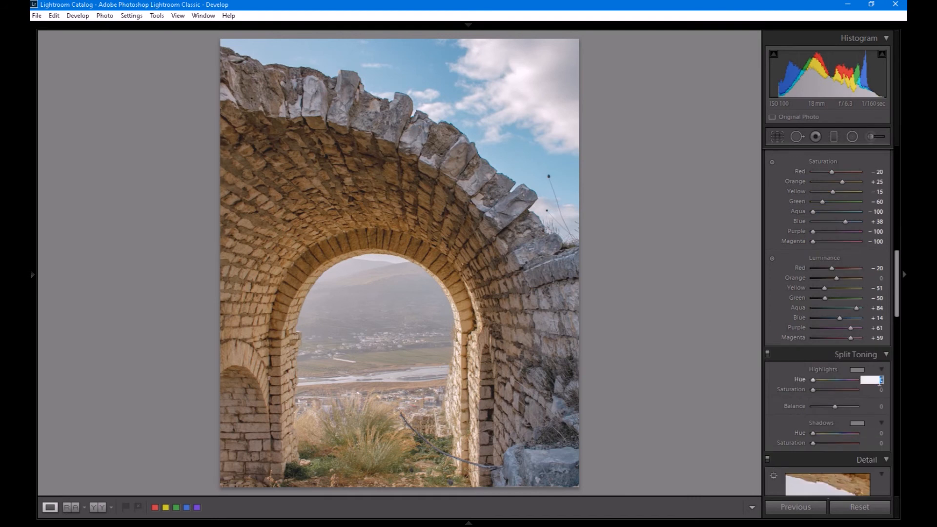
type("50")
left_click(868, 390)
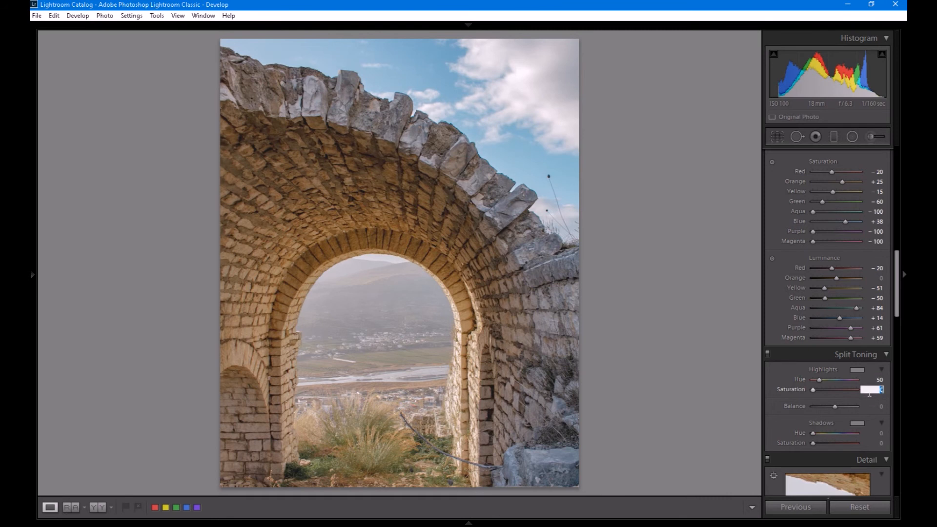
type("20")
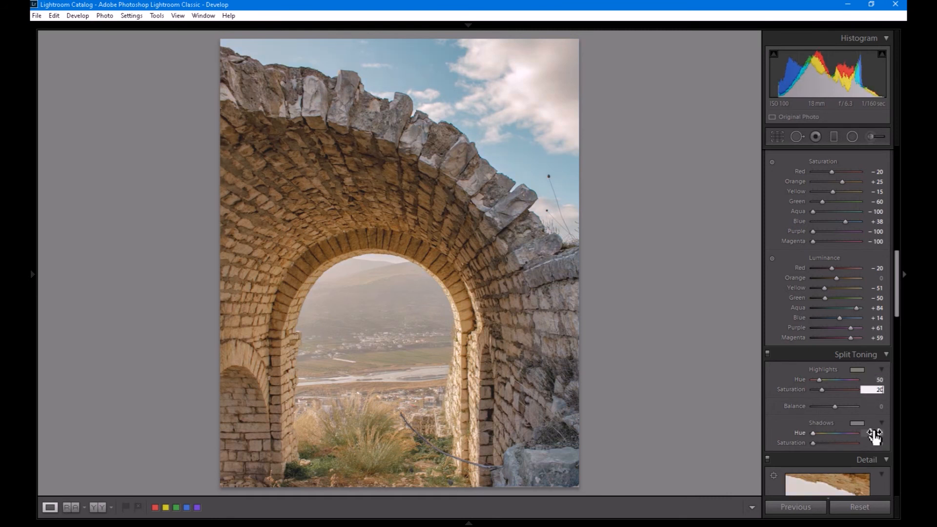
- Set the Split Toning balance to 15 and tone the shadows with hue 50 and saturation 10
key("Tab")
type("15")
key("Tab")
type("50")
key("Return")
left_click(885, 444)
type("10")
- Adjust the sharpening amount, radius and detail, and fine-tune the color noise reduction
scroll(783, 460, "down", 5)
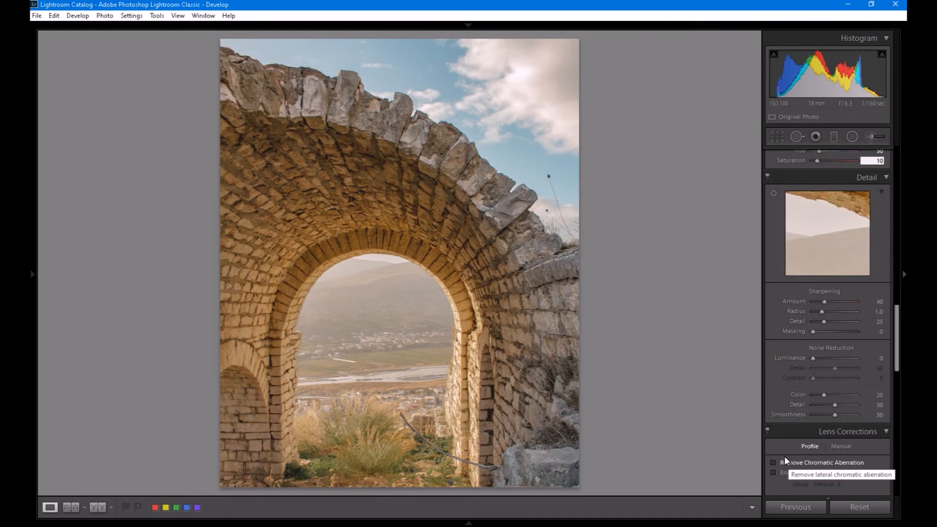
left_click(880, 301)
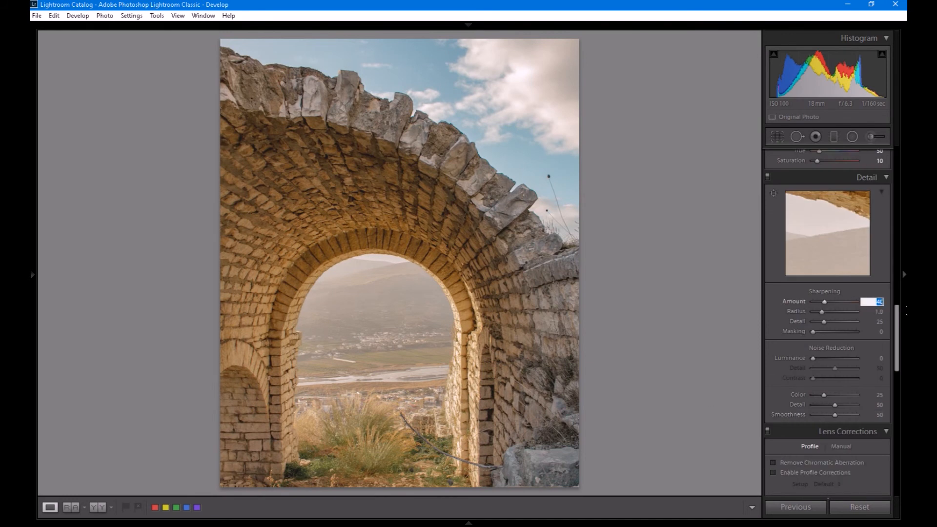
type("5")
left_click_drag(817, 309, 818, 312)
left_click_drag(821, 319, 824, 319)
left_click_drag(822, 392, 825, 391)
- Add film grain to the photo with amount 70 and size 29
scroll(816, 453, "down", 5)
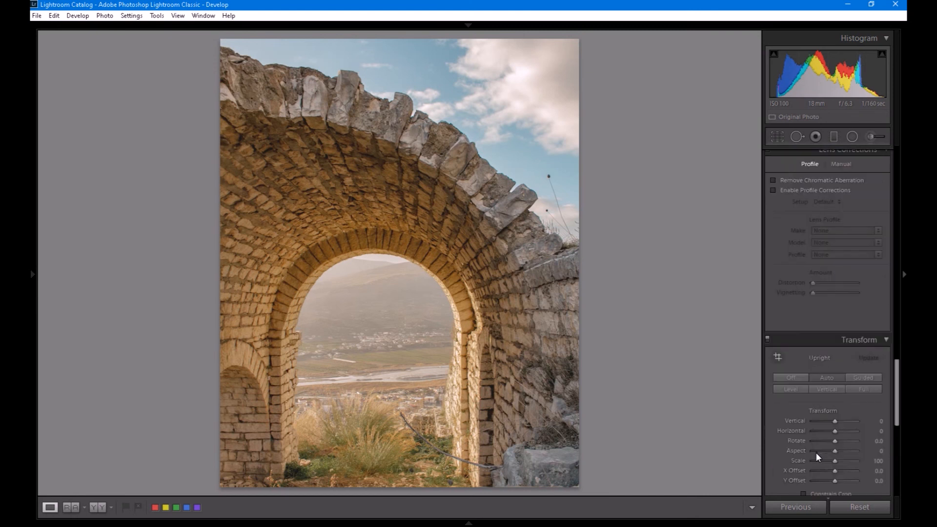
scroll(816, 453, "down", 8)
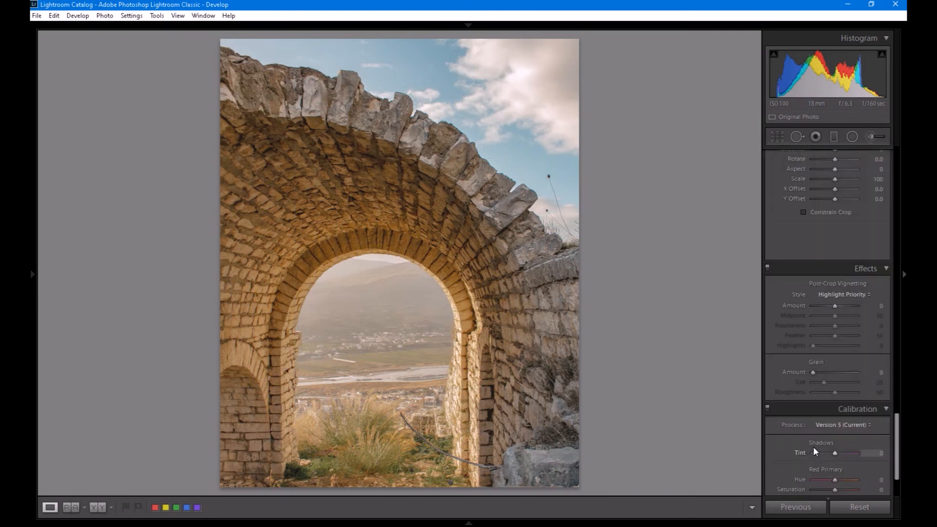
left_click_drag(812, 372, 814, 372)
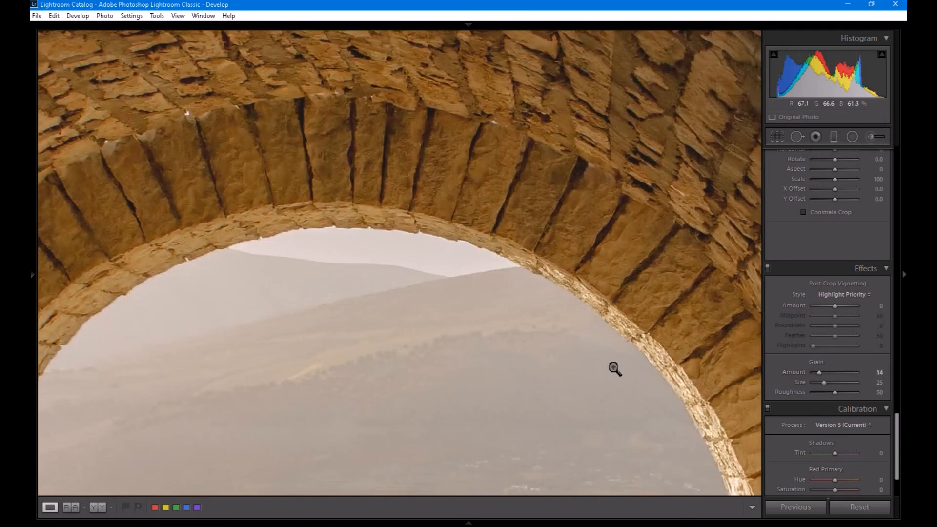
left_click(592, 368)
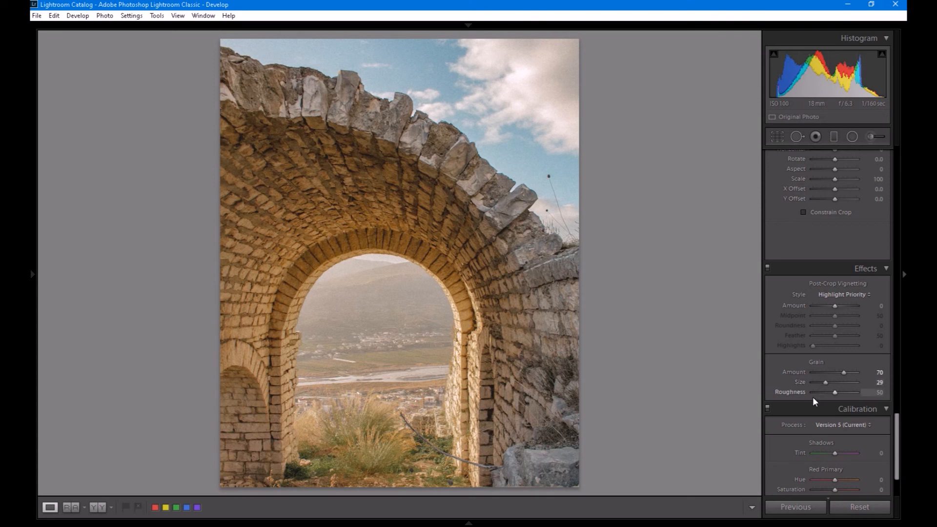
- Set the grain roughness to 30 and the Red Primary calibration saturation to +20
left_click_drag(829, 392, 825, 392)
scroll(783, 449, "down", 3)
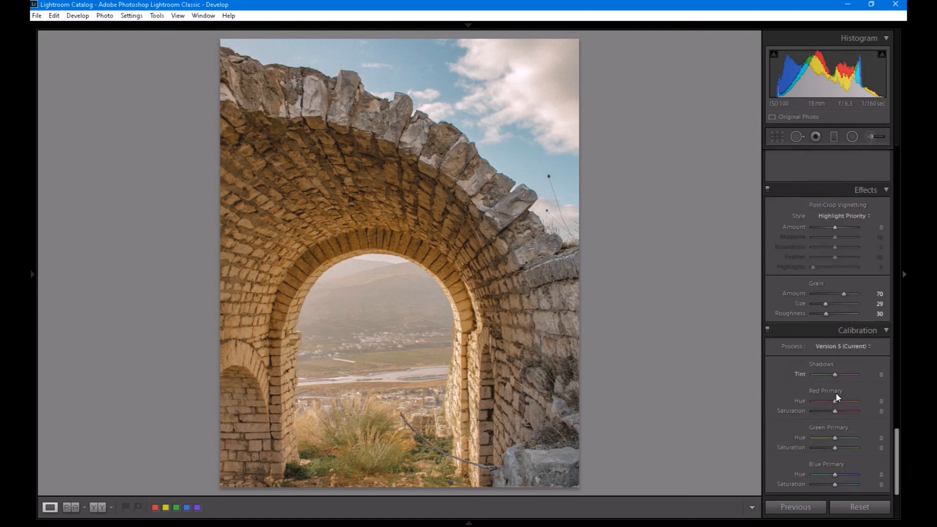
left_click_drag(831, 409, 835, 409)
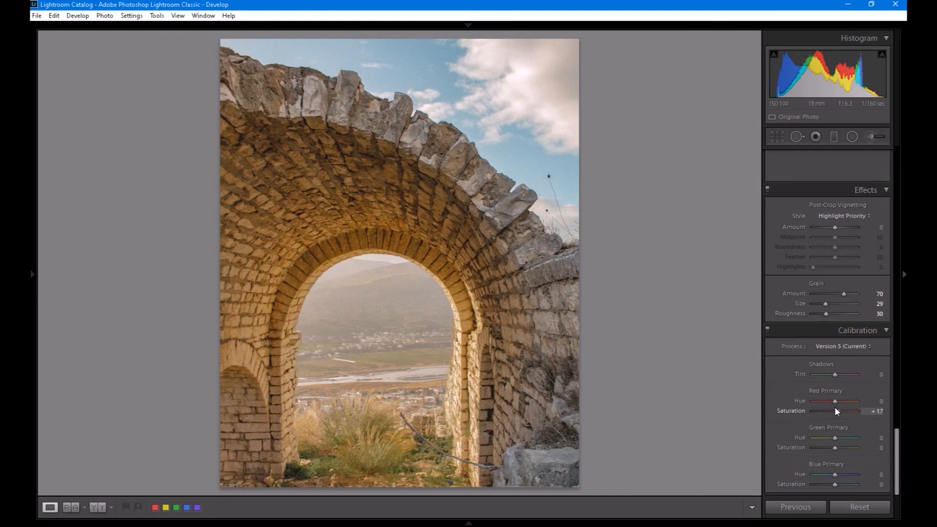
left_click(878, 411)
type("20")
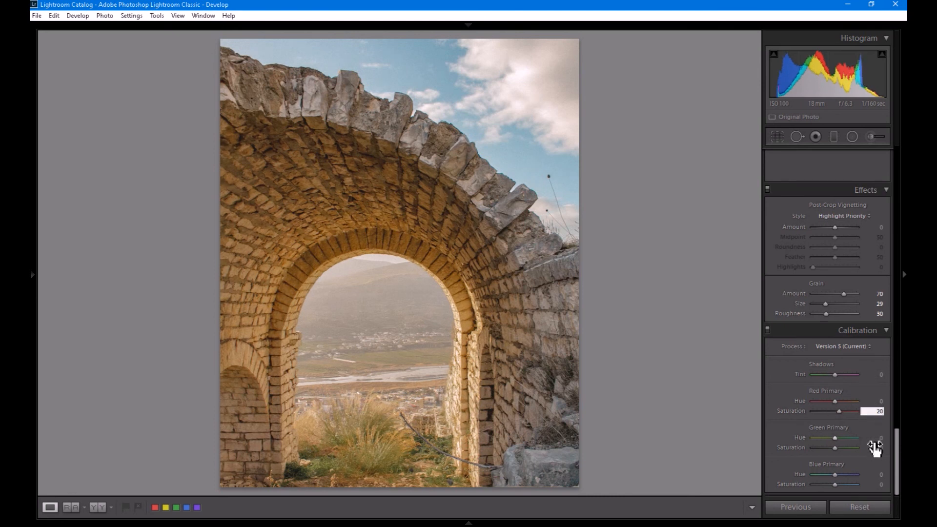
- Set the calibration saturation of both the Green Primary and the Blue Primary to +20
left_click_drag(831, 445, 840, 445)
left_click(882, 484)
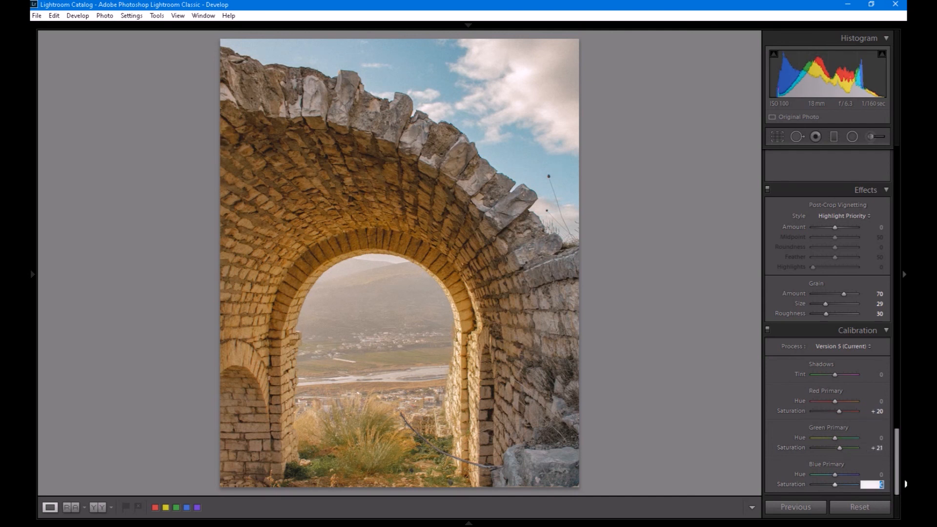
type("20")
left_click(876, 447)
type("20")
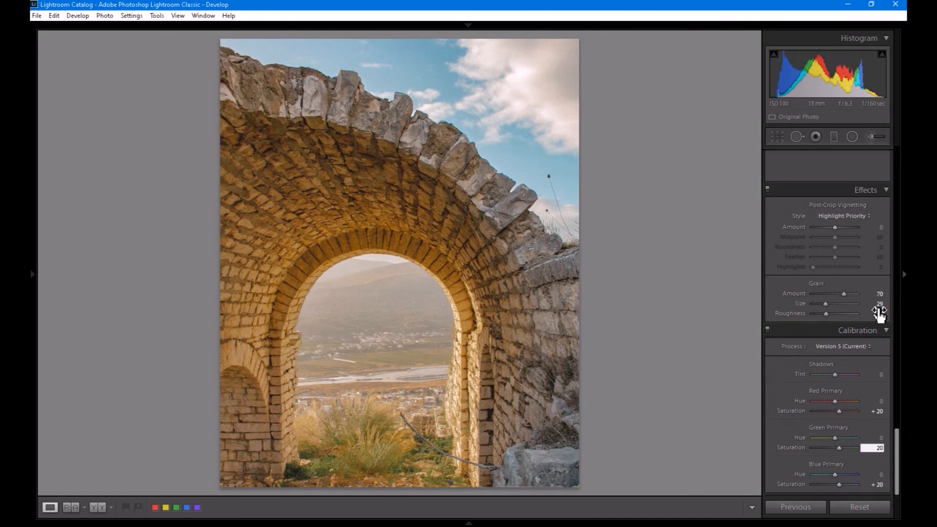
- Add shadow, midtone and highlight points to the Blue channel's tone curve, raising the midtone point to about 52.5%
scroll(838, 299, "up", 5)
scroll(793, 362, "up", 2)
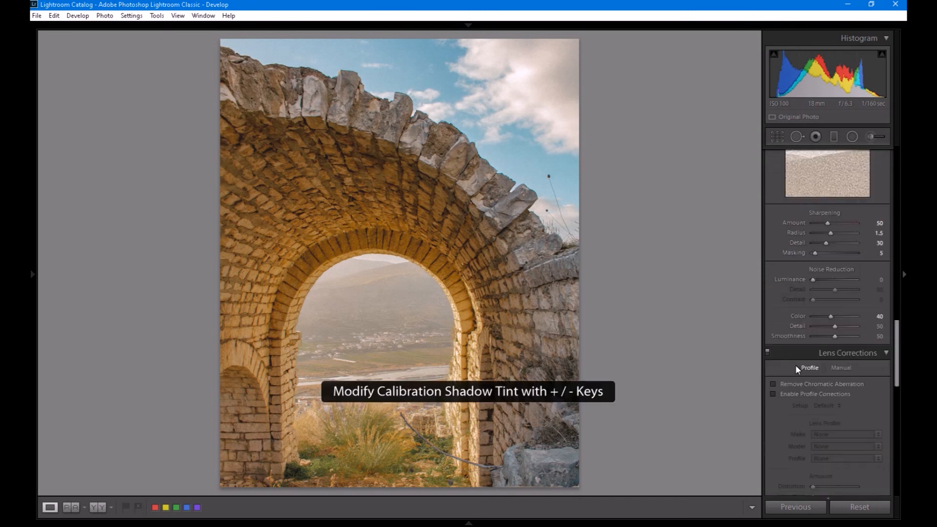
scroll(776, 405, "down", 4)
scroll(776, 415, "down", 4)
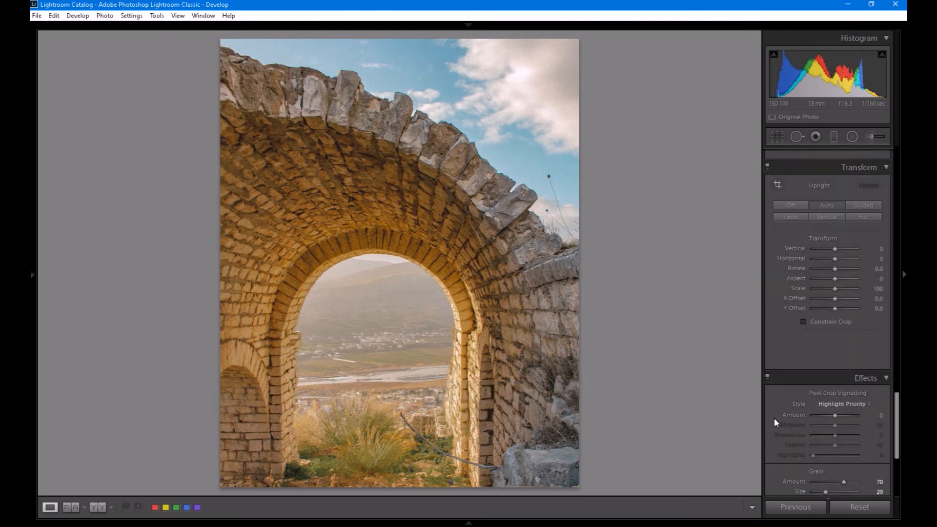
scroll(773, 386, "down", 2)
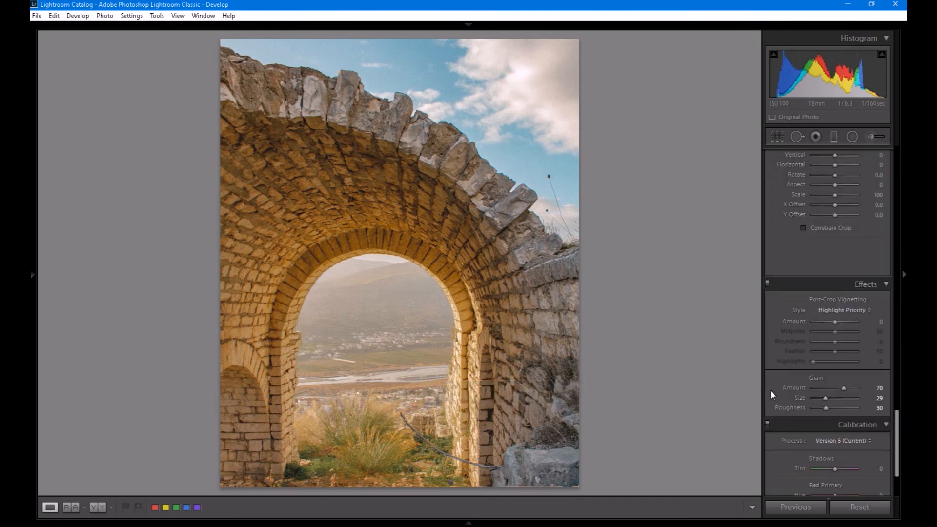
scroll(768, 389, "up", 6)
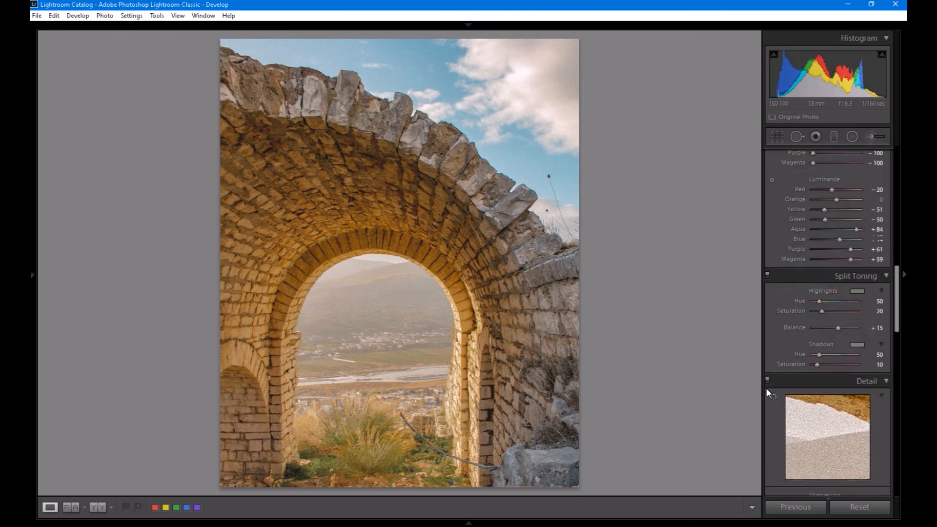
scroll(766, 388, "up", 8)
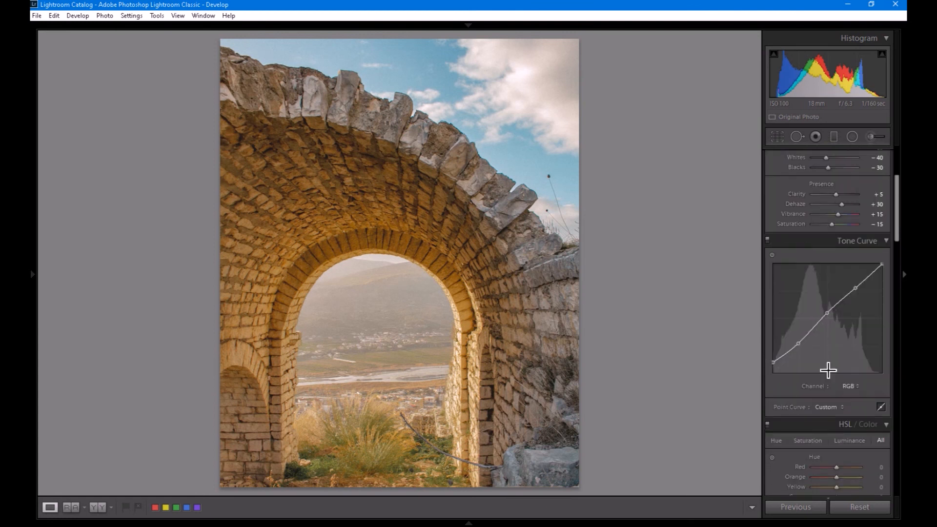
left_click(851, 386)
left_click(801, 431)
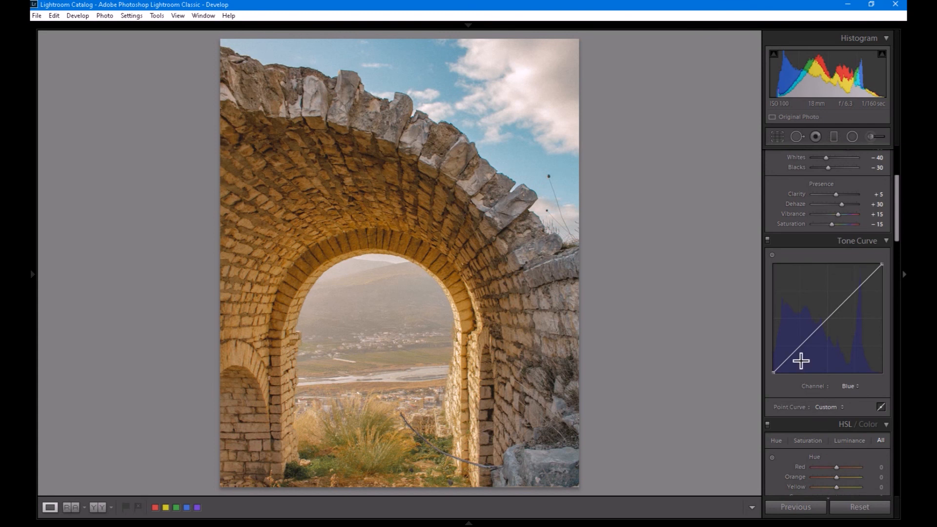
left_click_drag(801, 345, 752, 383)
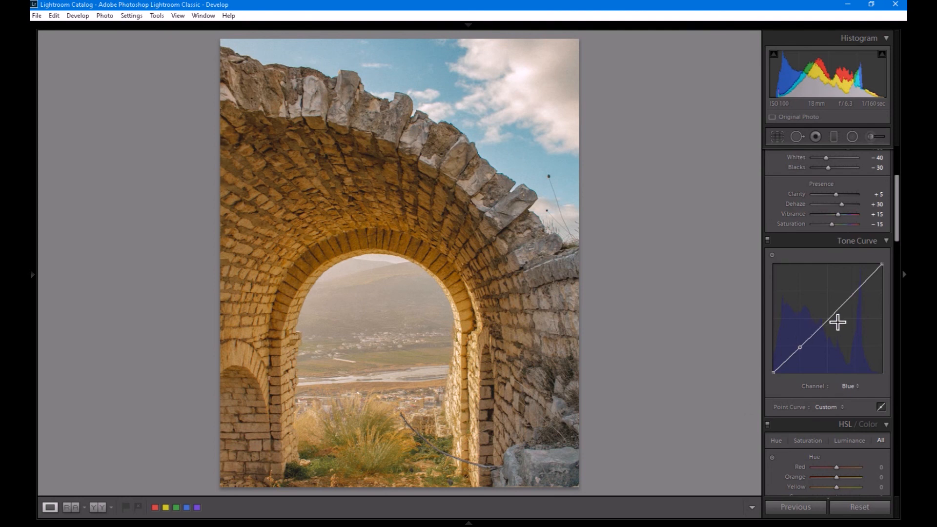
left_click_drag(825, 318, 825, 316)
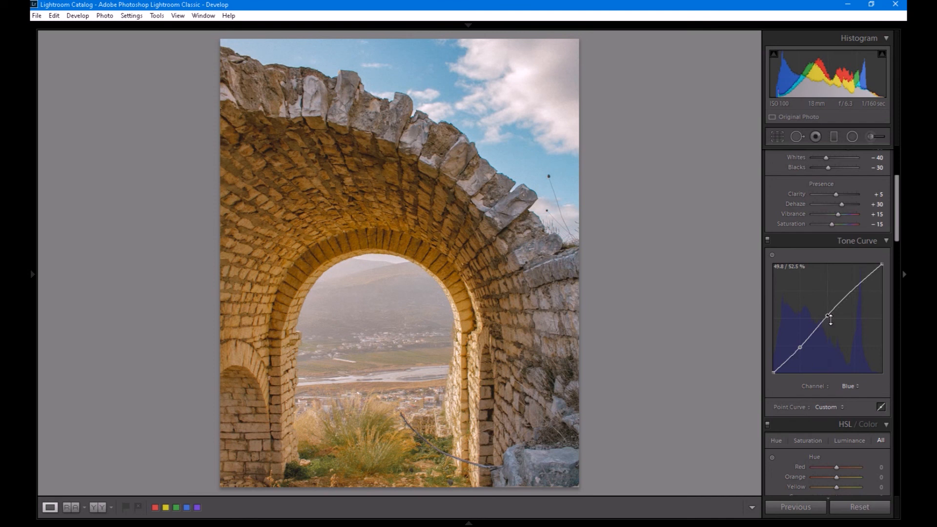
mouse_move(853, 286)
left_mouse_down()
mouse_move(851, 279)
mouse_move(852, 290)
left_mouse_up()
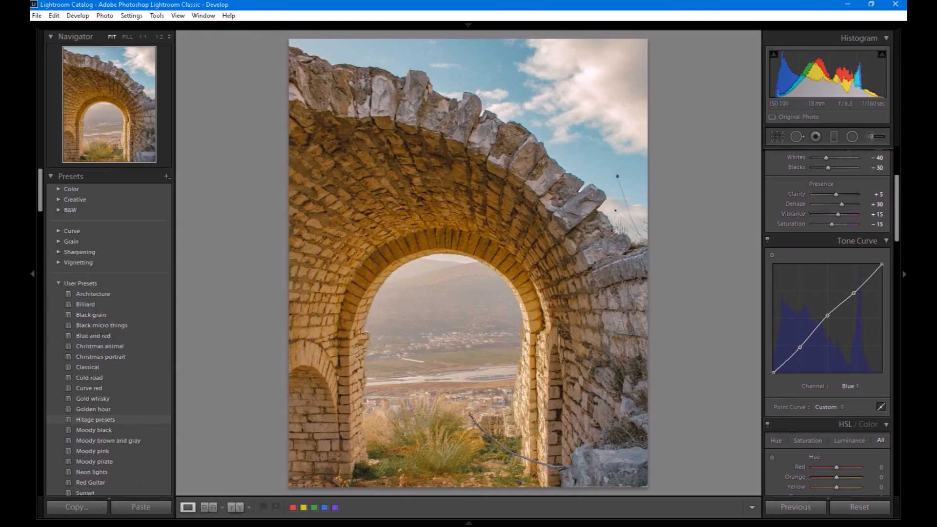
- Show the filmstrip, look at the two neighbouring arch photos and return to the graded arch photo
left_click(463, 523)
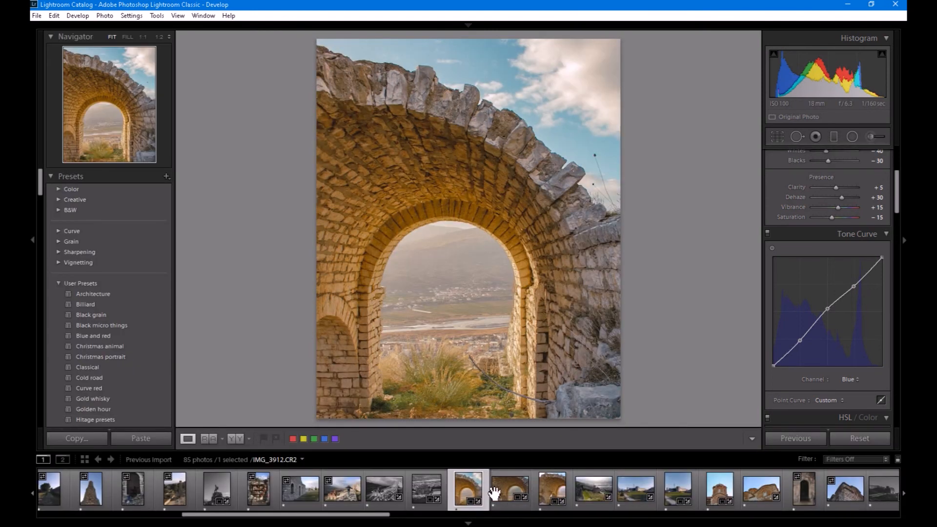
left_click(495, 492)
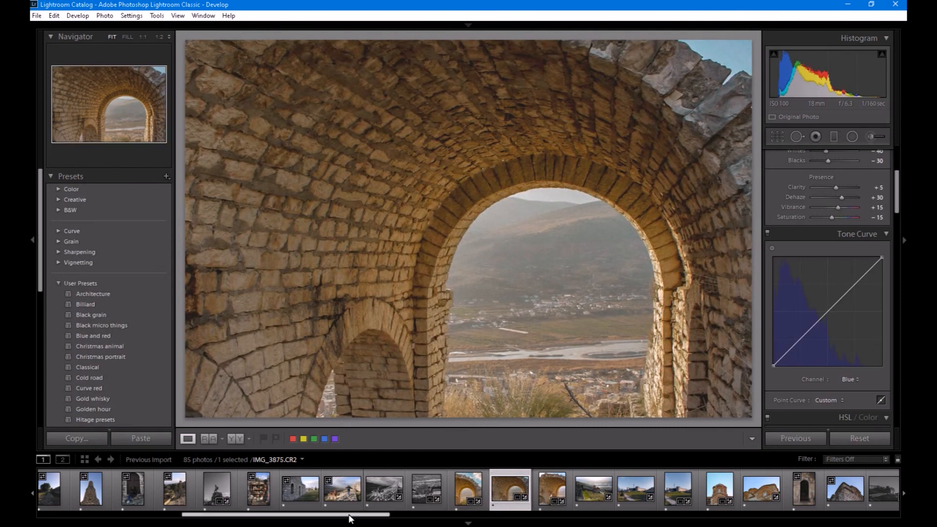
left_click_drag(355, 513, 391, 506)
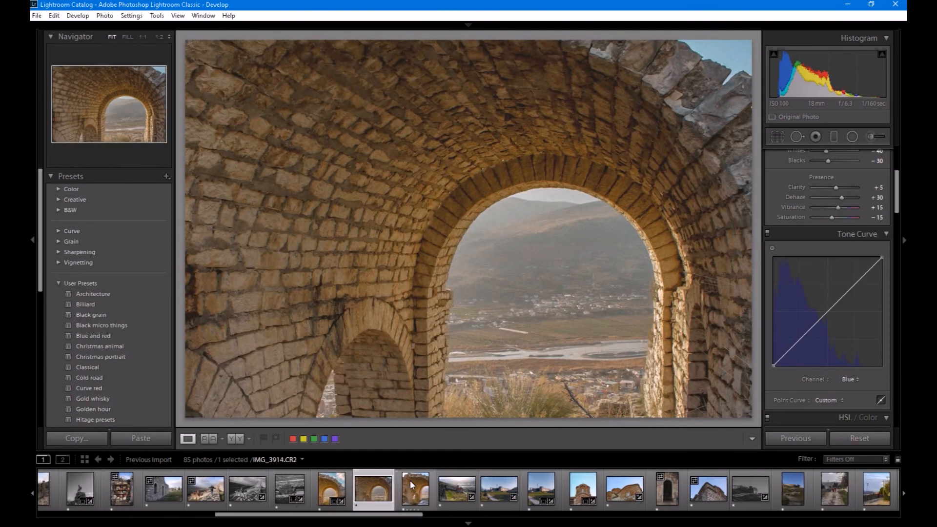
left_click(411, 483)
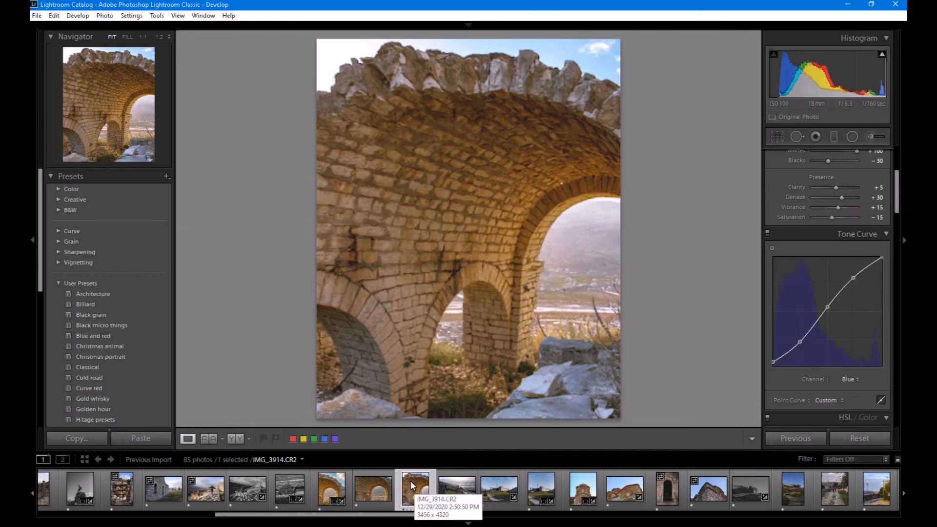
left_click(320, 488)
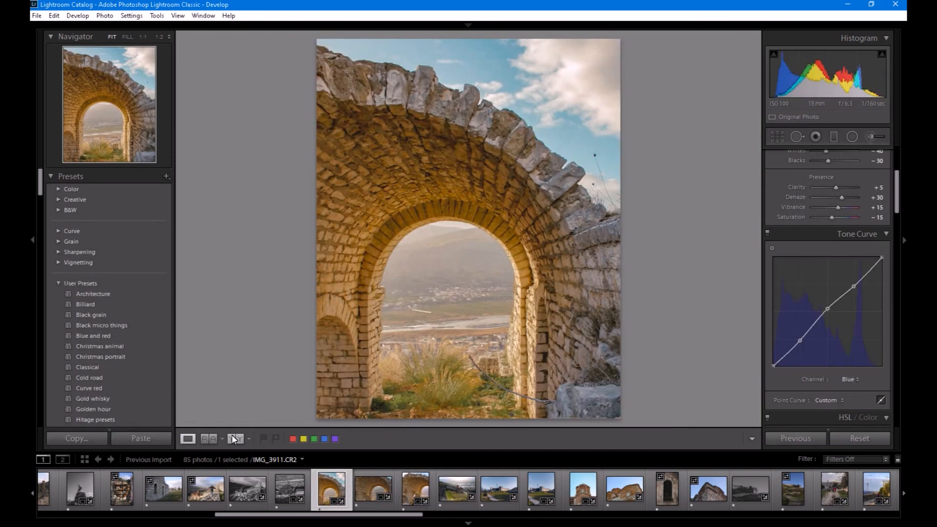
- Compare the original and graded arch photo side by side, hiding the side panels and filmstrip for a larger view
left_click(233, 439)
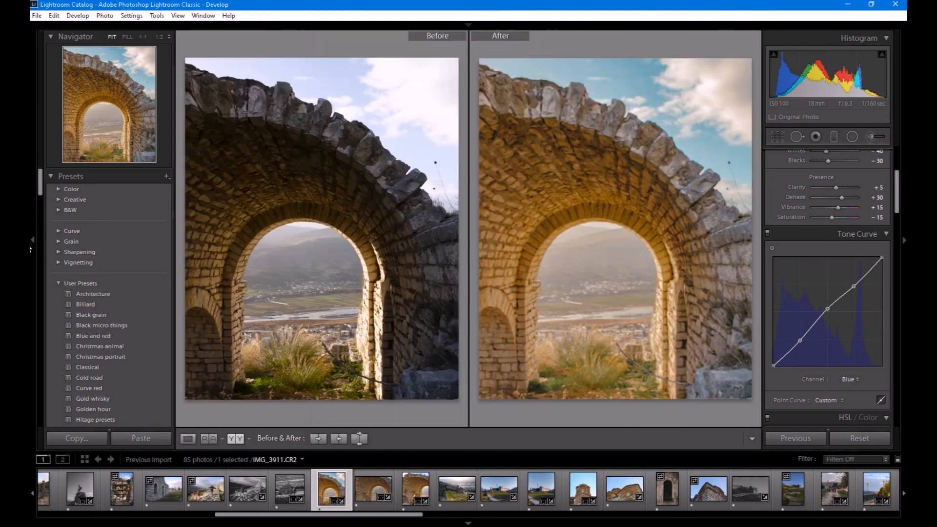
left_click(31, 241)
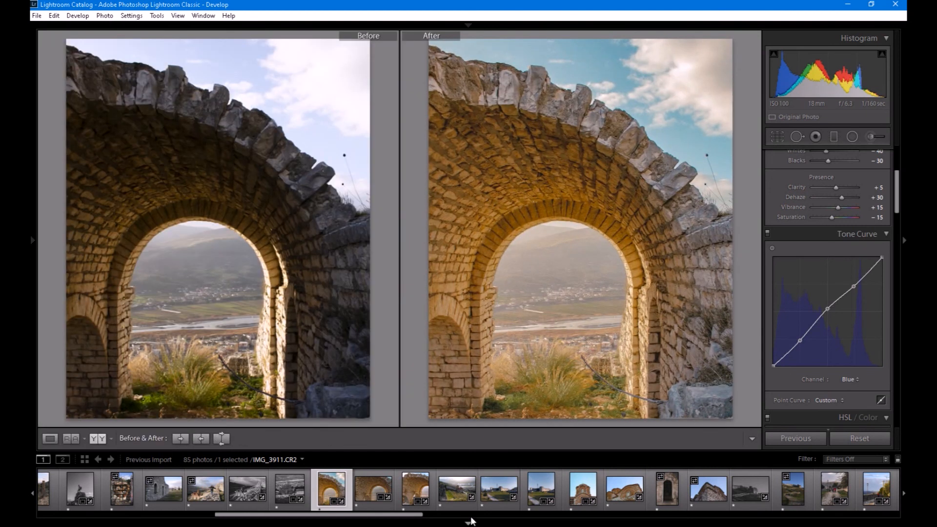
key("F6")
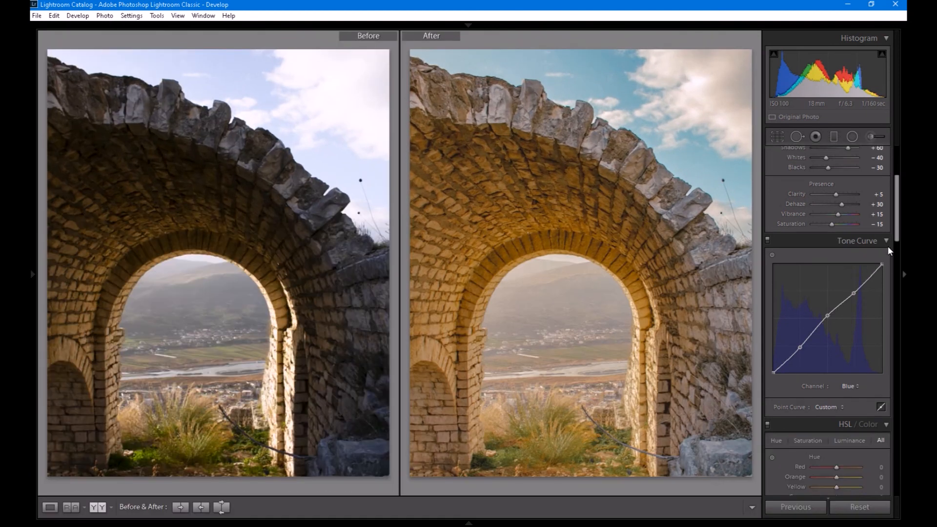
left_click(897, 273)
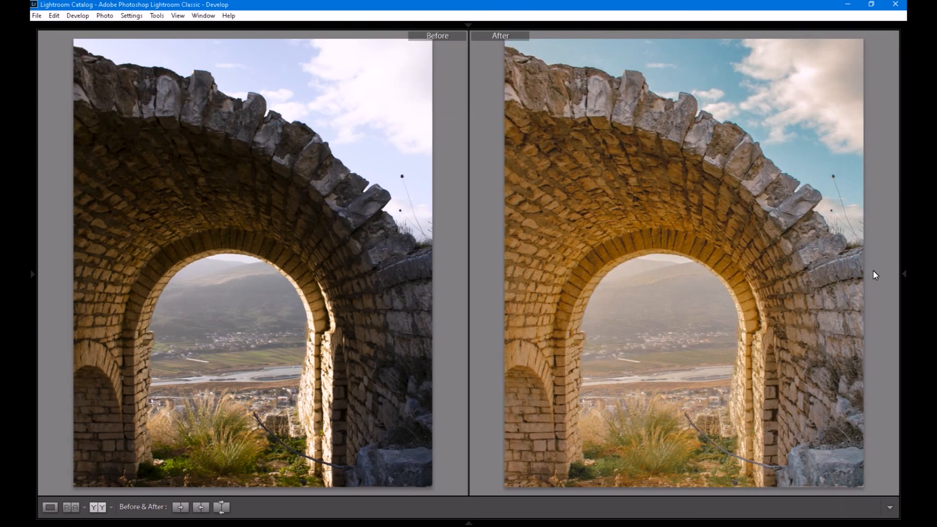
- Return to the single-photo view and alternate between the original and the graded version of the arch photo
key("y")
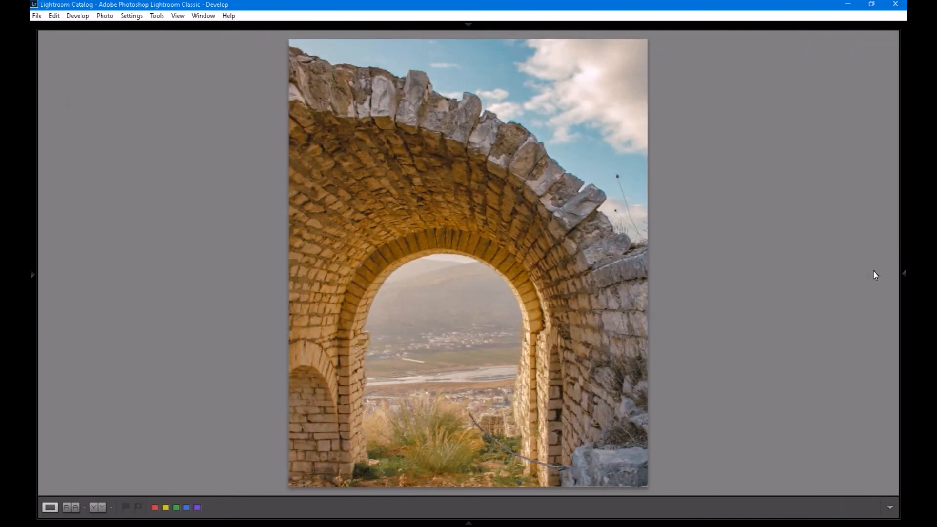
key("backslash")
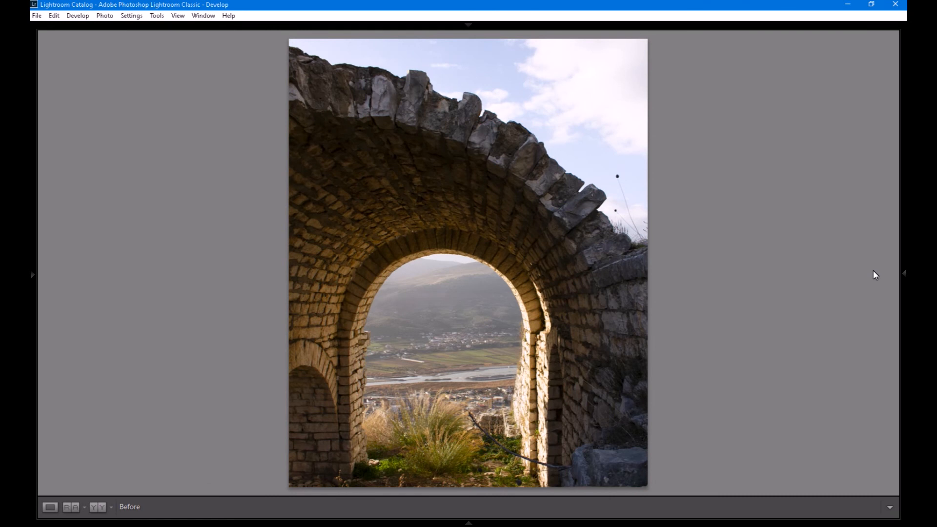
key("backslash")
key("backslash")
key("backslash")
mouse_move(905, 235)
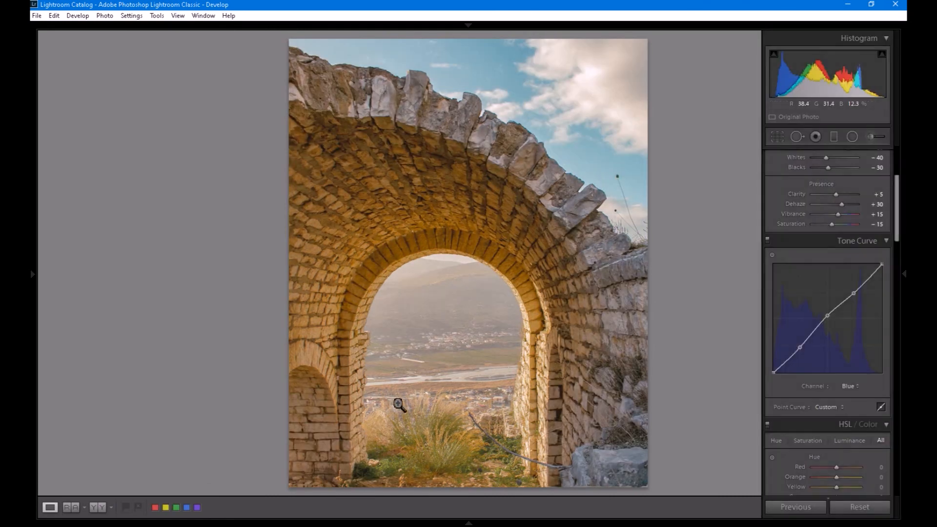